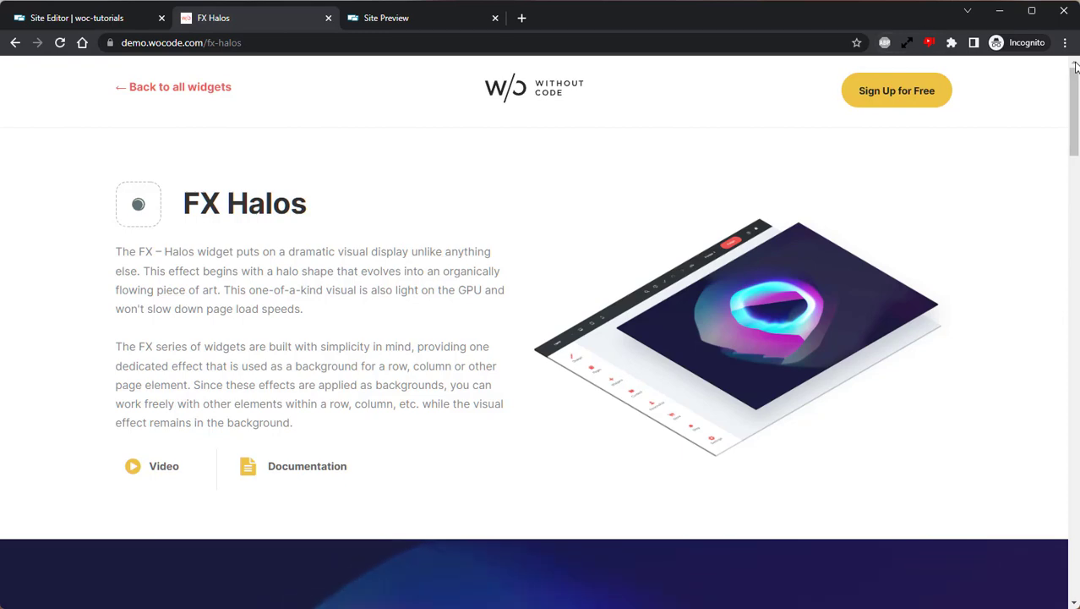
# Scroll through the FX Halos demo example, then return to the Site Editor.
pyautogui.scroll(-7, 1076, 67)
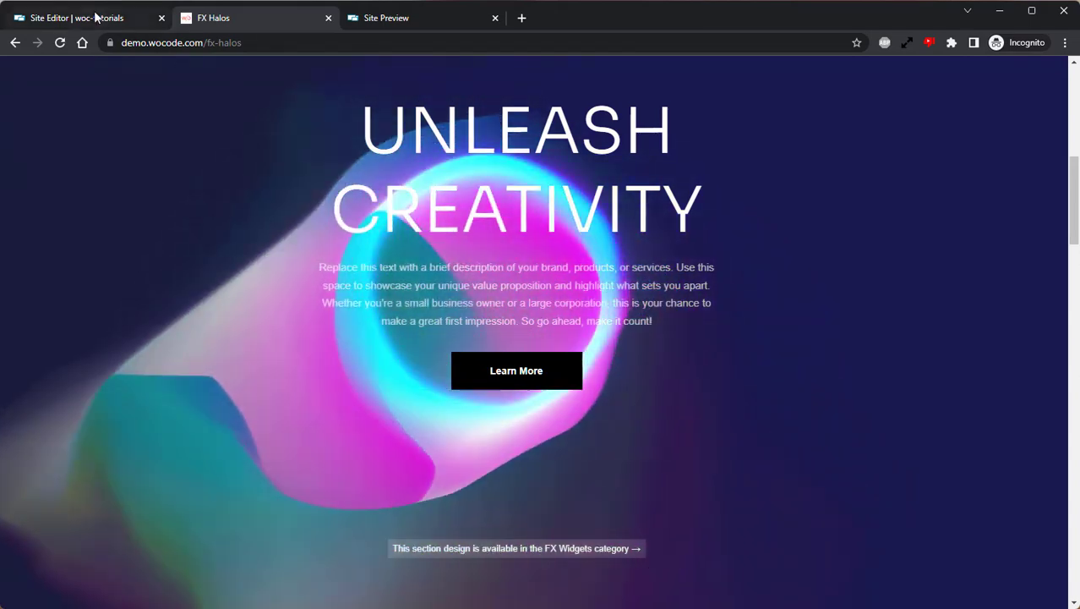
pyautogui.click(95, 18)
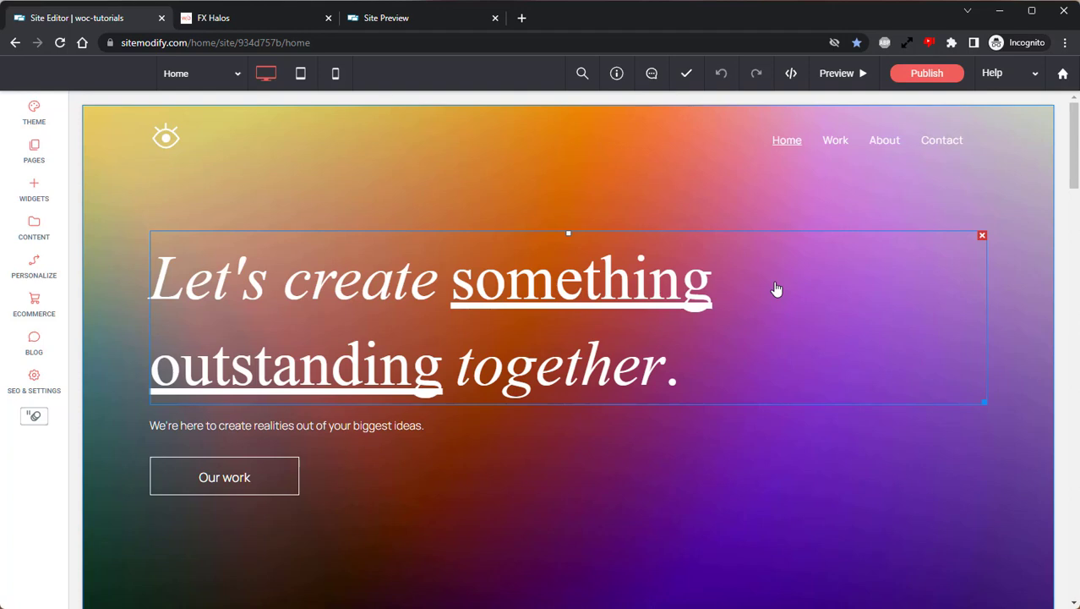
# Check the live Site Preview, then go back to editing and show the WIDGETS list.
pyautogui.click(398, 20)
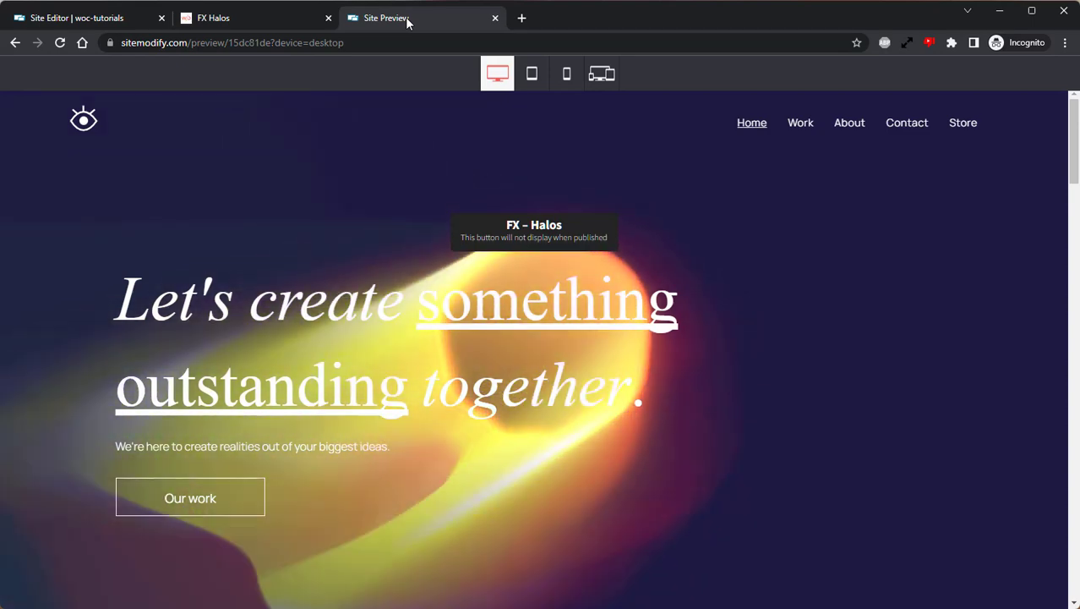
pyautogui.click(118, 18)
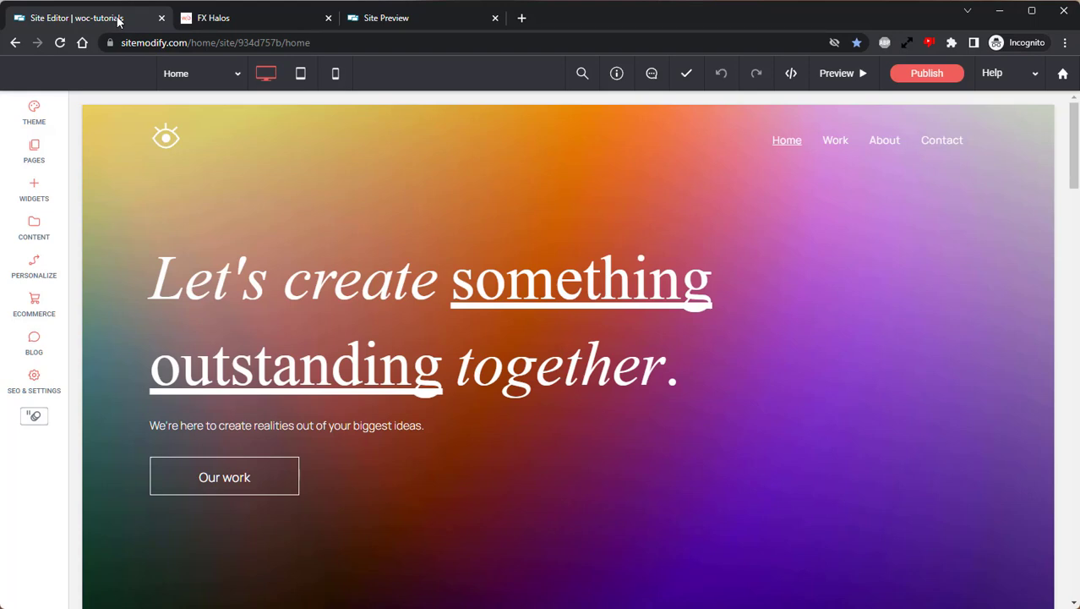
pyautogui.click(30, 189)
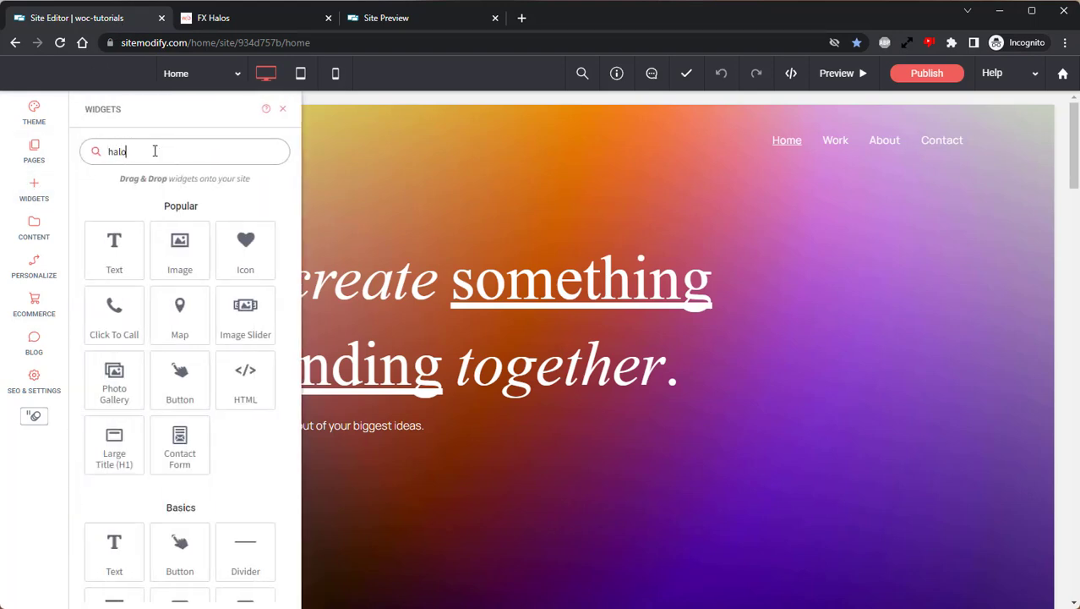
# Search widgets for 'halos' and place FX – Halos onto the Home hero row.
pyautogui.write('halos')
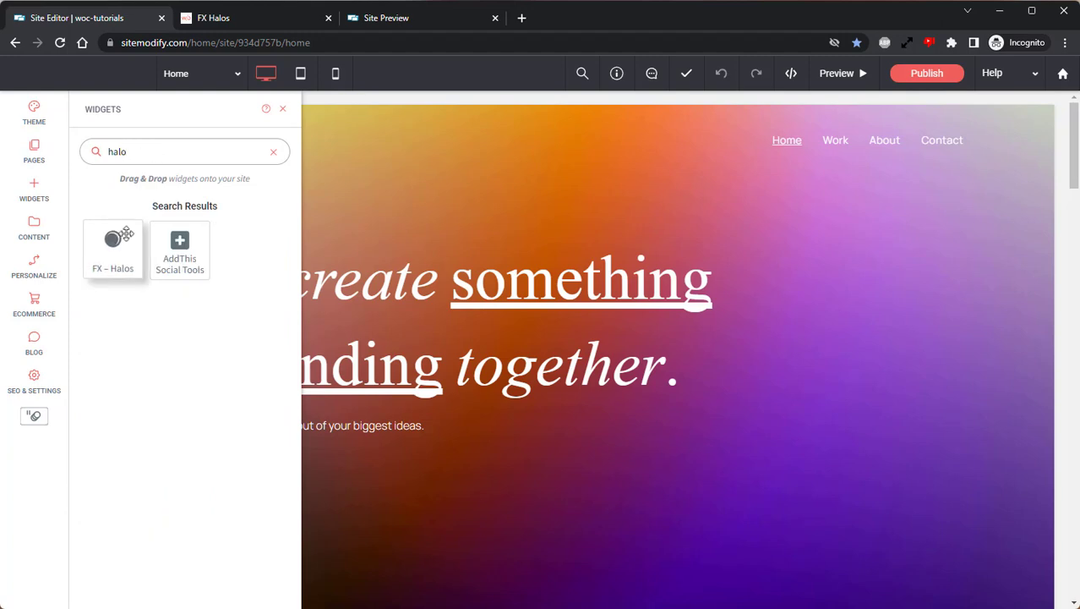
pyautogui.moveTo(115, 250); pyautogui.dragTo(570, 270)
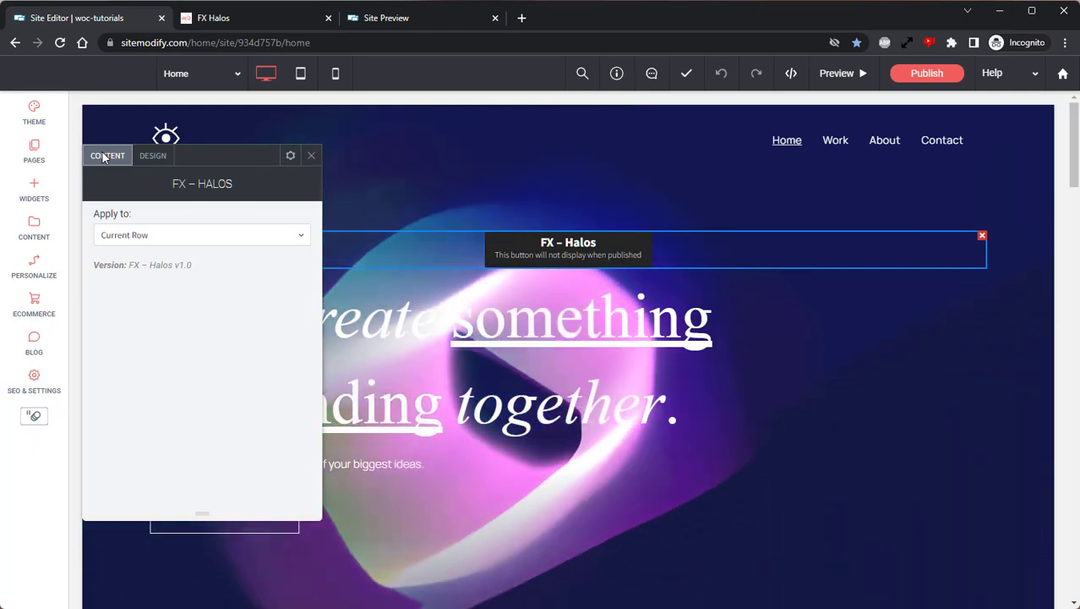
# Keep the FX – Halos Apply to option on Current Row and show its DESIGN settings.
pyautogui.click(203, 240)
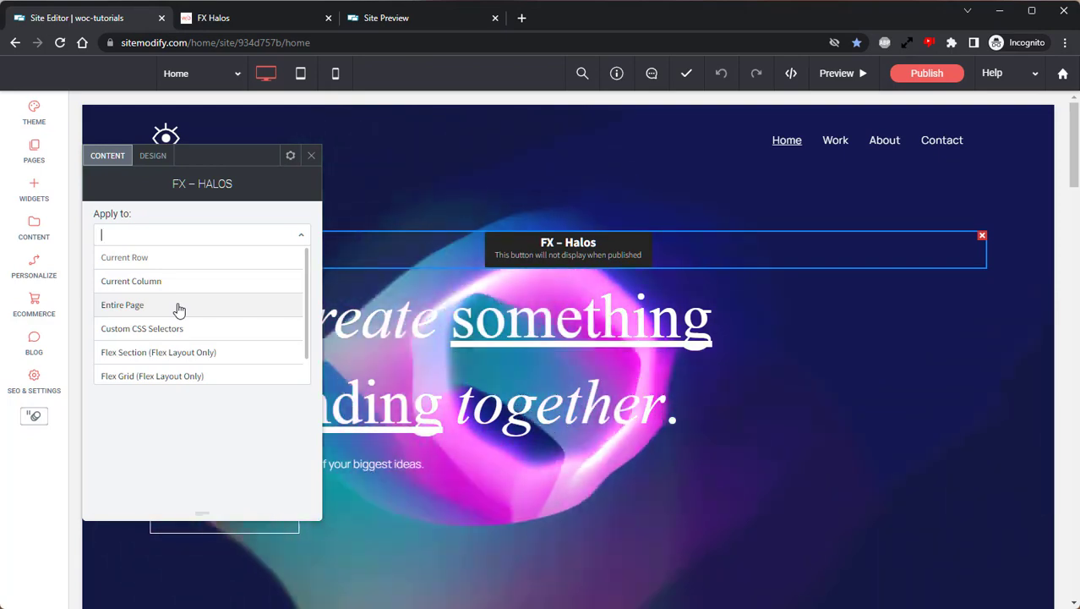
pyautogui.press('Down')
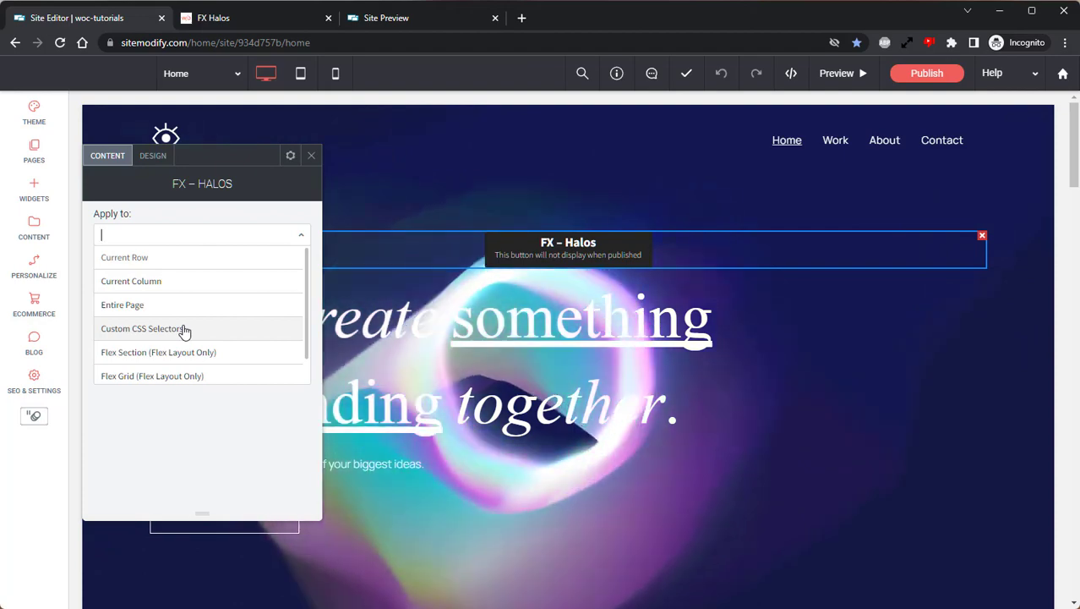
pyautogui.press('Up')
pyautogui.press('Up')
pyautogui.click(155, 257)
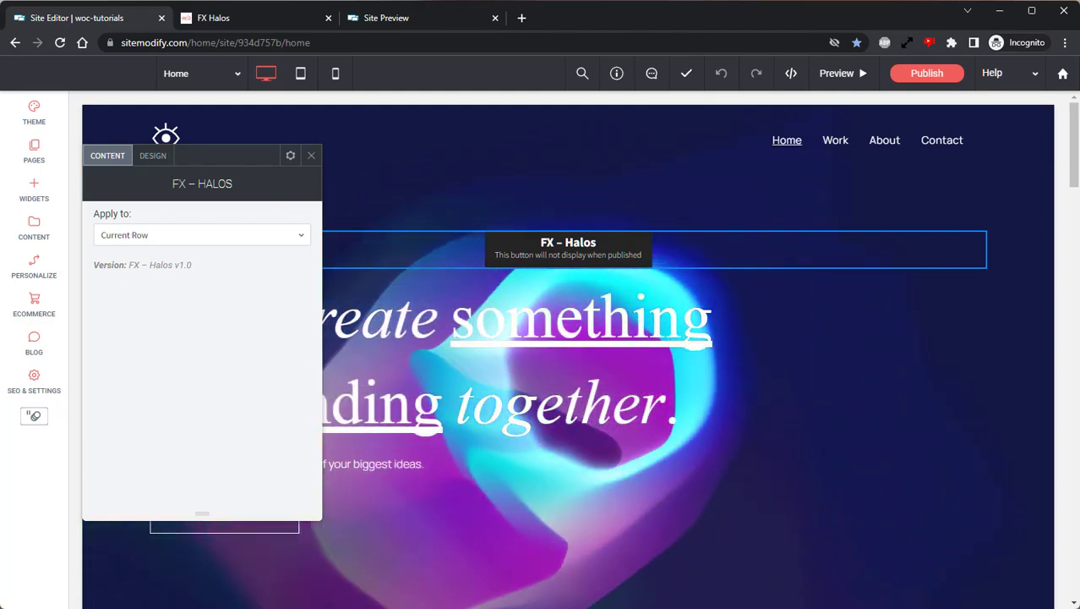
pyautogui.click(159, 159)
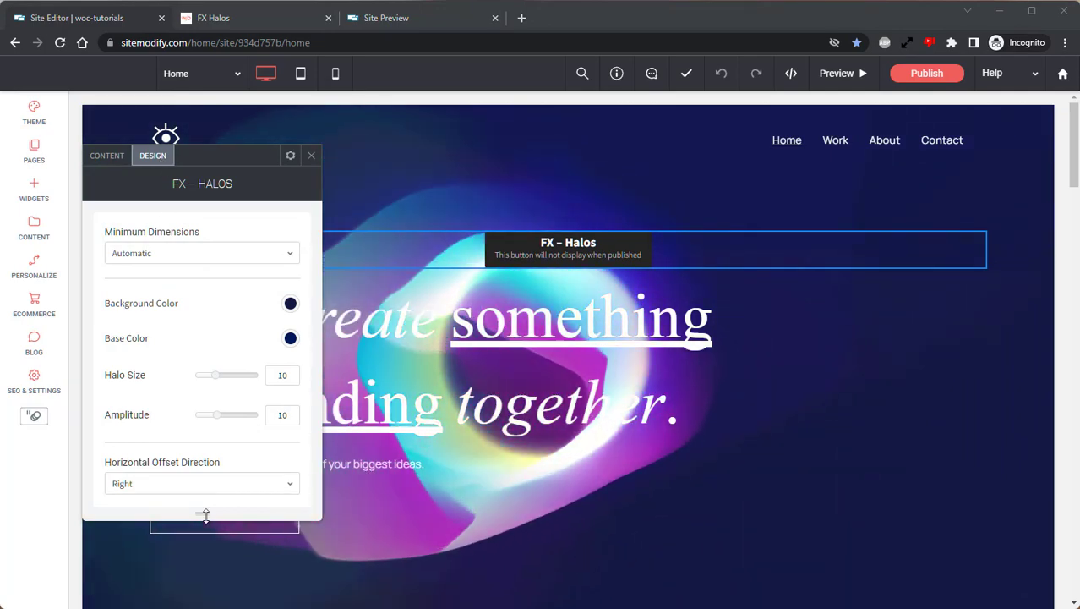
# Enlarge the halo settings panel to reveal offset options, keeping Minimum Dimensions on Automatic.
pyautogui.moveTo(203, 511); pyautogui.dragTo(222, 586)
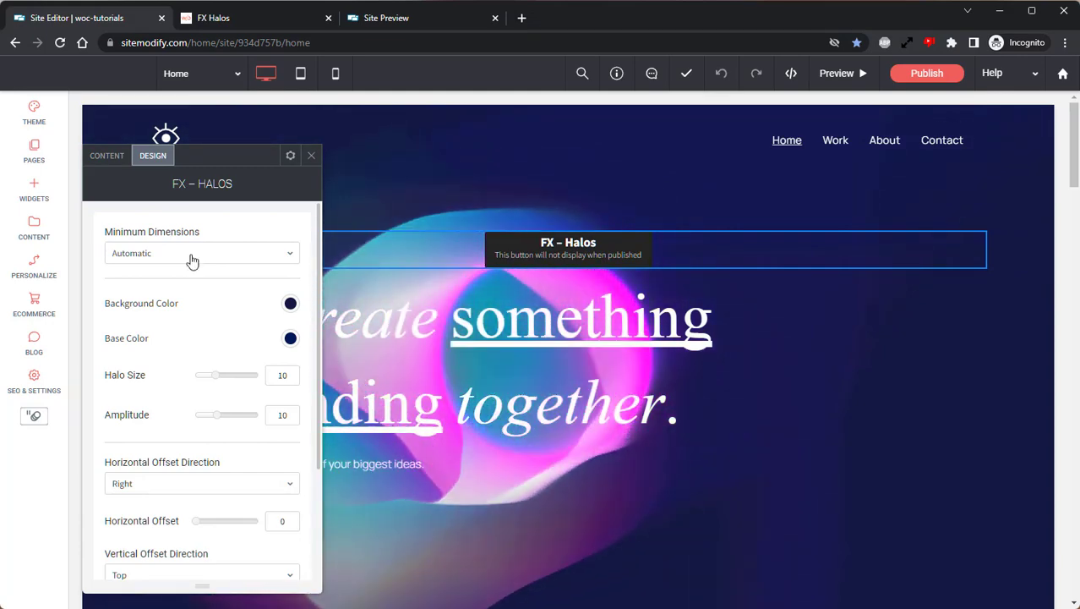
pyautogui.click(191, 253)
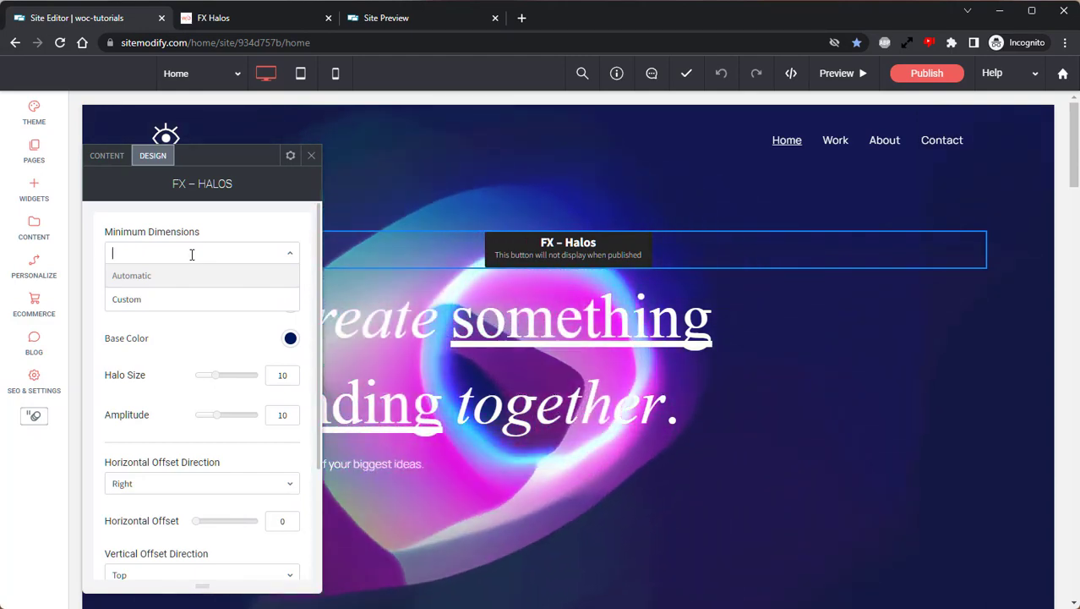
pyautogui.click(184, 277)
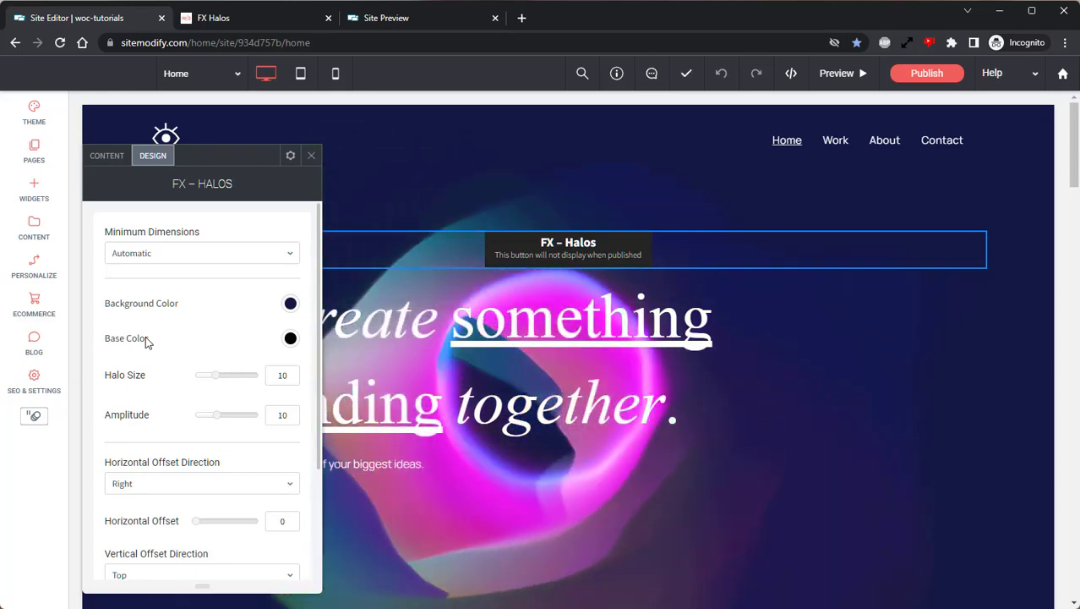
# Set the halo Base Color to orange #df7102 and raise Halo Size to 21.
pyautogui.click(290, 341)
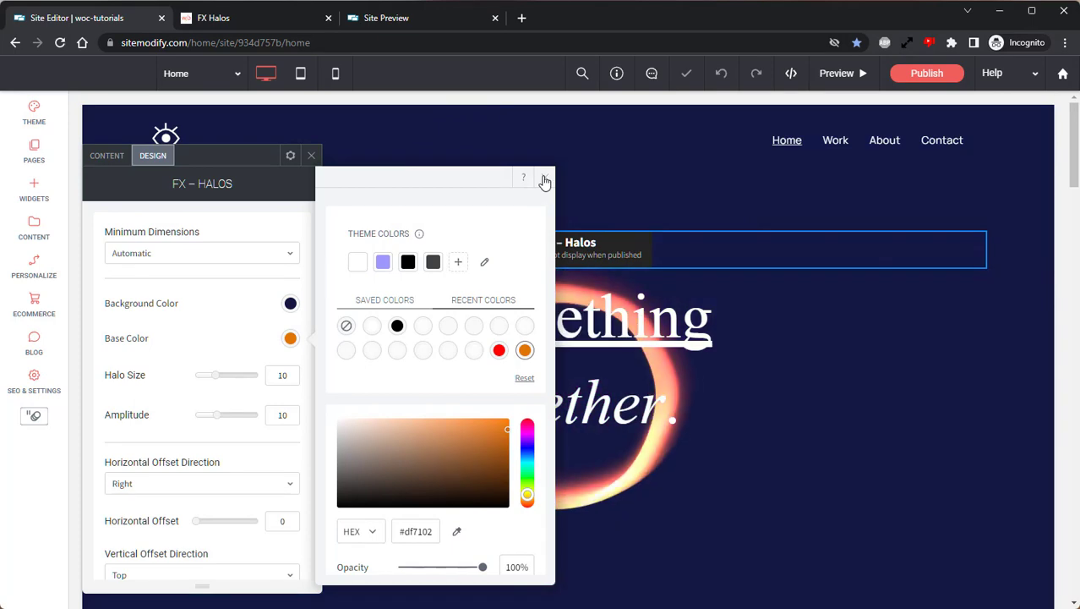
pyautogui.click(544, 178)
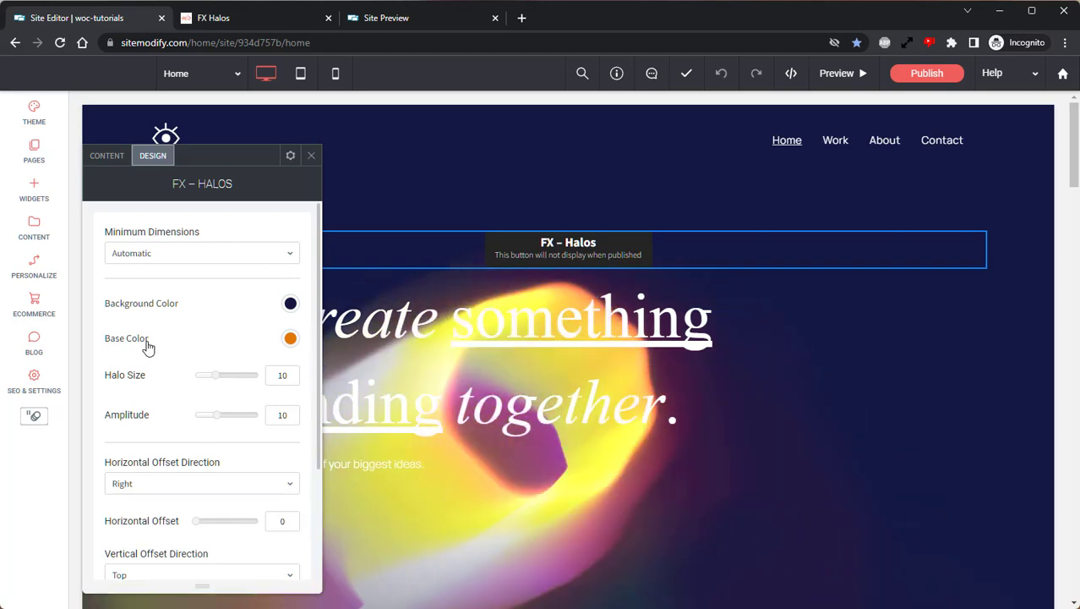
pyautogui.click(244, 374)
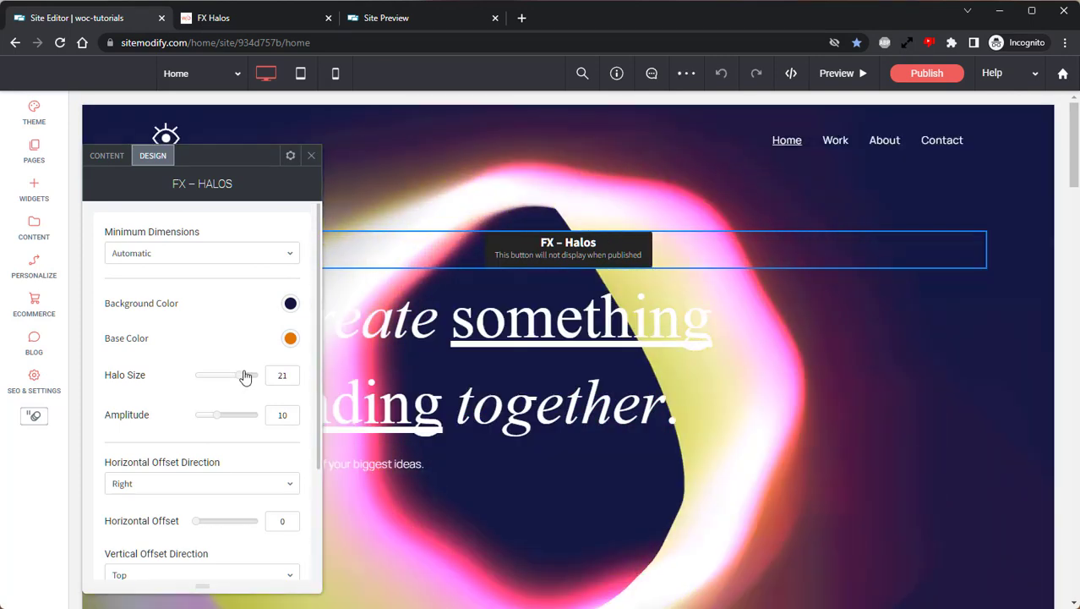
# Try smaller halo sizes, reset Halo Size to 10, test Amplitude at 23, then close the settings.
pyautogui.click(213, 376)
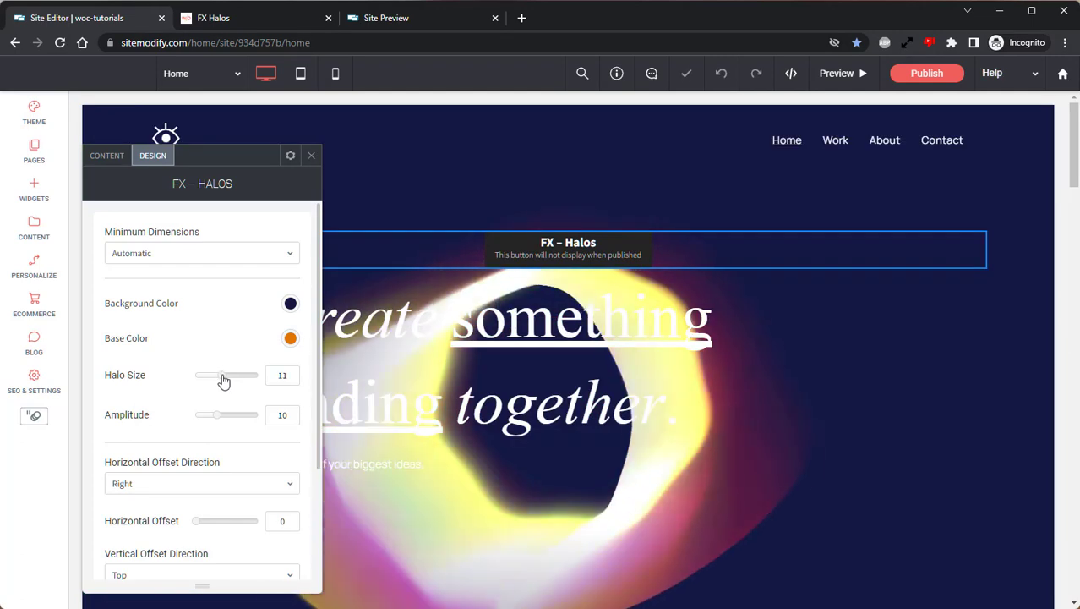
pyautogui.click(221, 377)
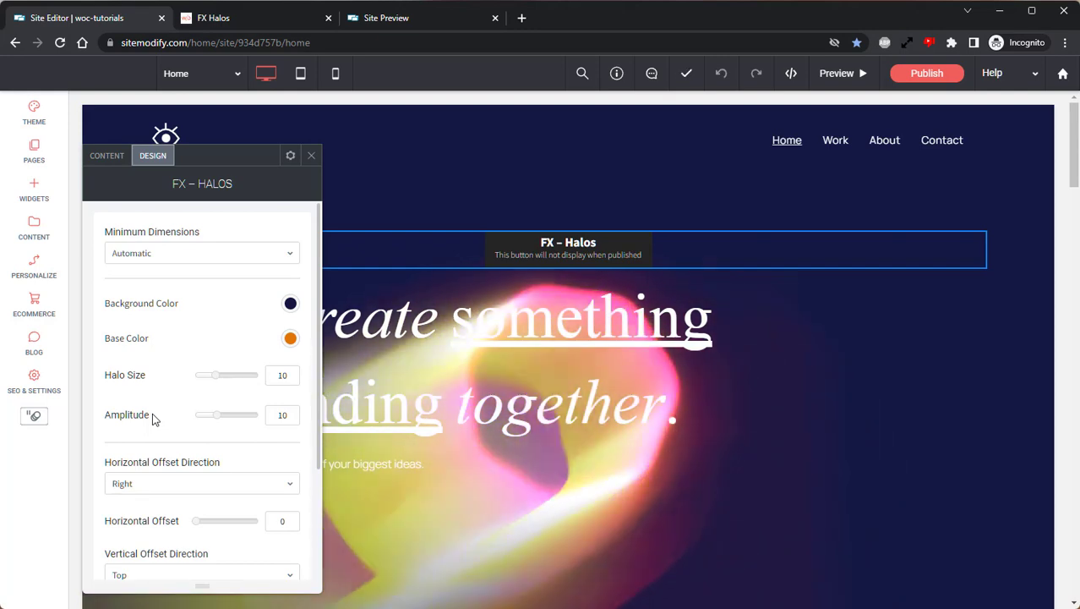
pyautogui.click(250, 415)
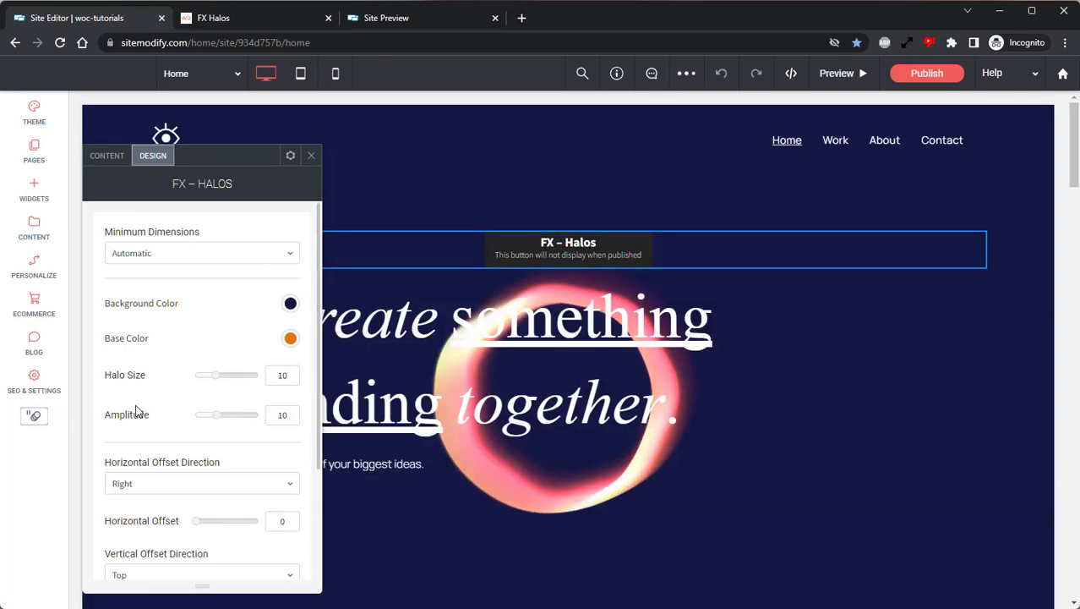
pyautogui.scroll(-2, 135, 410)
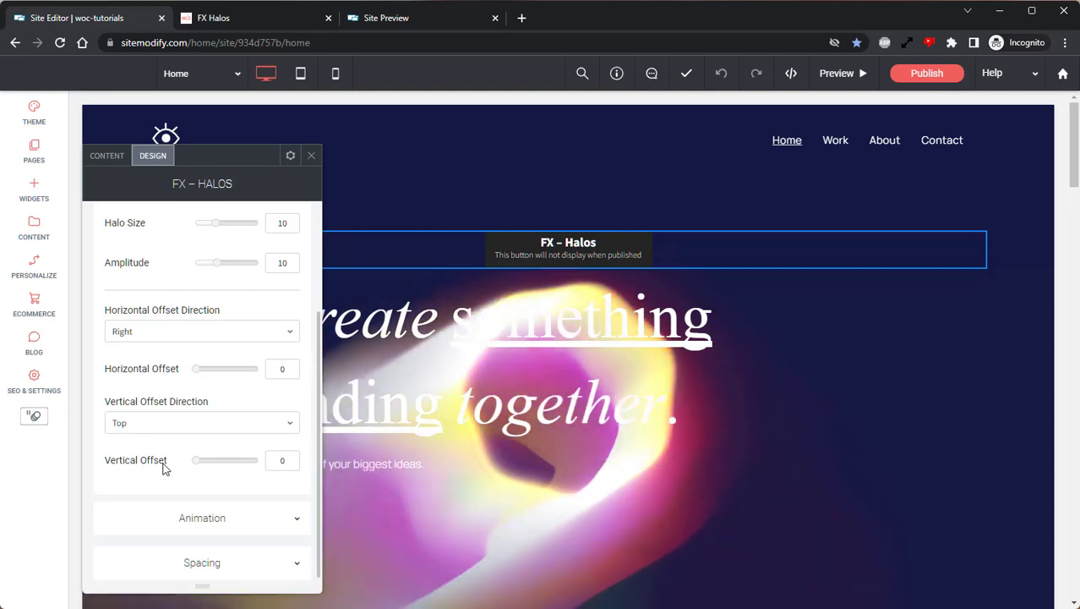
pyautogui.click(313, 155)
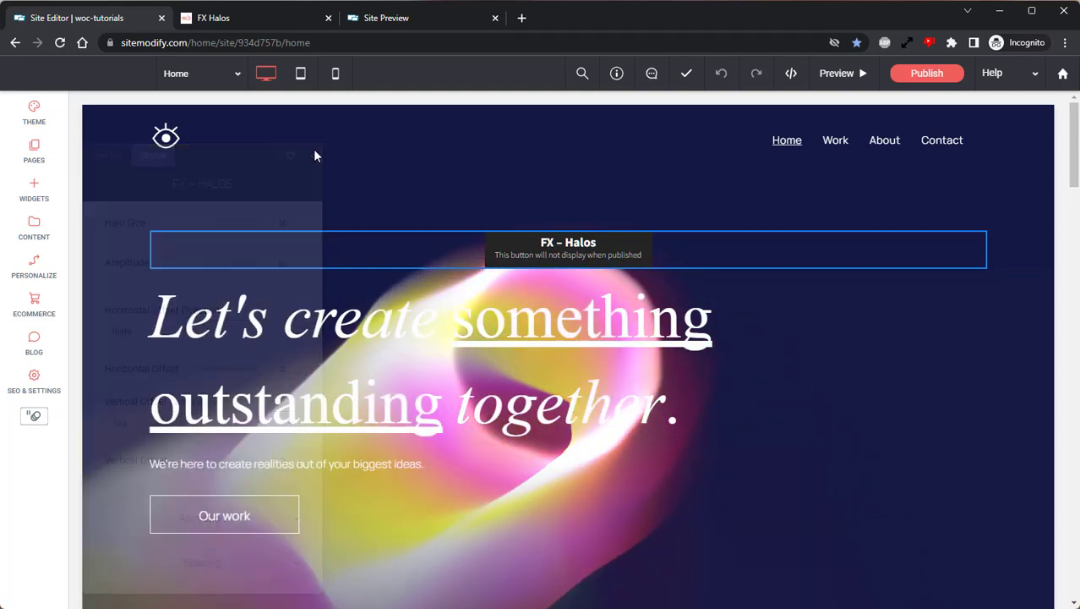
# Preview the orange halo hero, copy its preview link, and load it in a new browser tab.
pyautogui.click(849, 73)
pyautogui.click(748, 76)
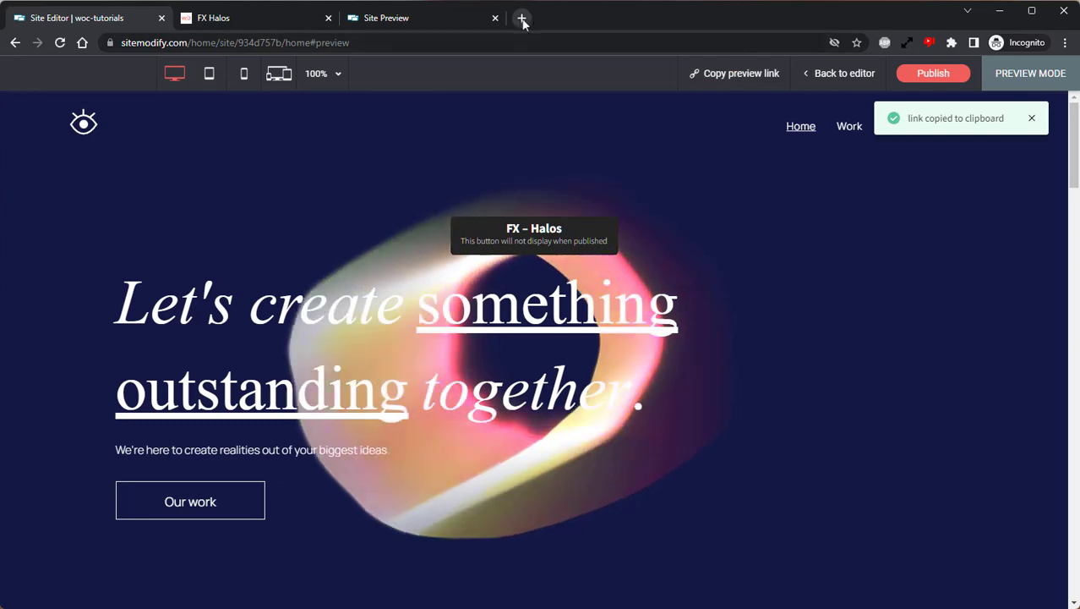
pyautogui.click(522, 18)
pyautogui.rightClick(509, 44)
pyautogui.click(549, 157)
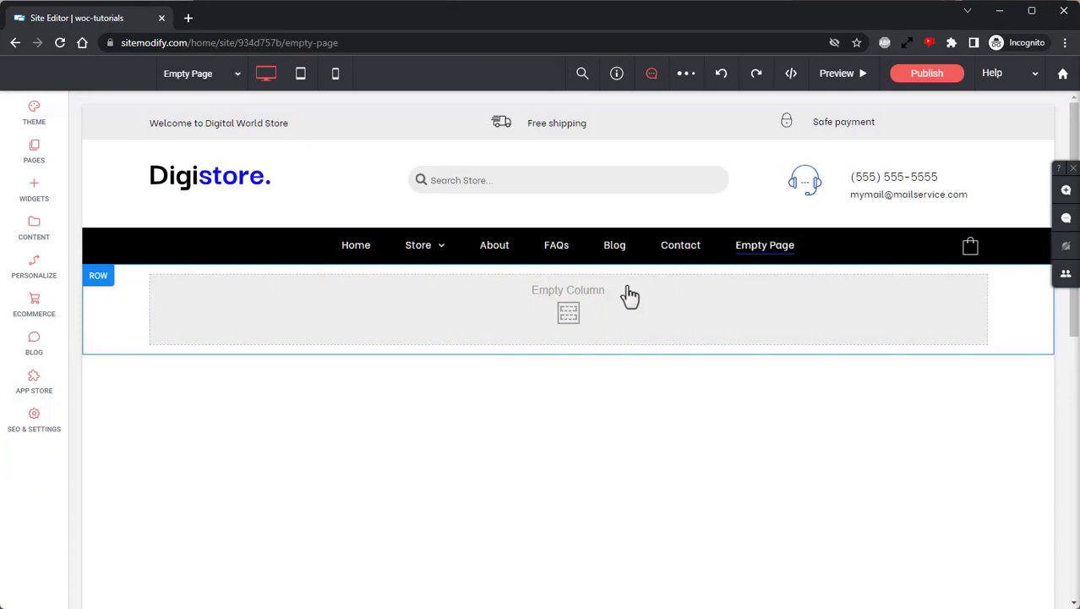
# Use + Add Section and insert FX BG Patterns - Section A from the FX WIDGETS category.
pyautogui.click(550, 372)
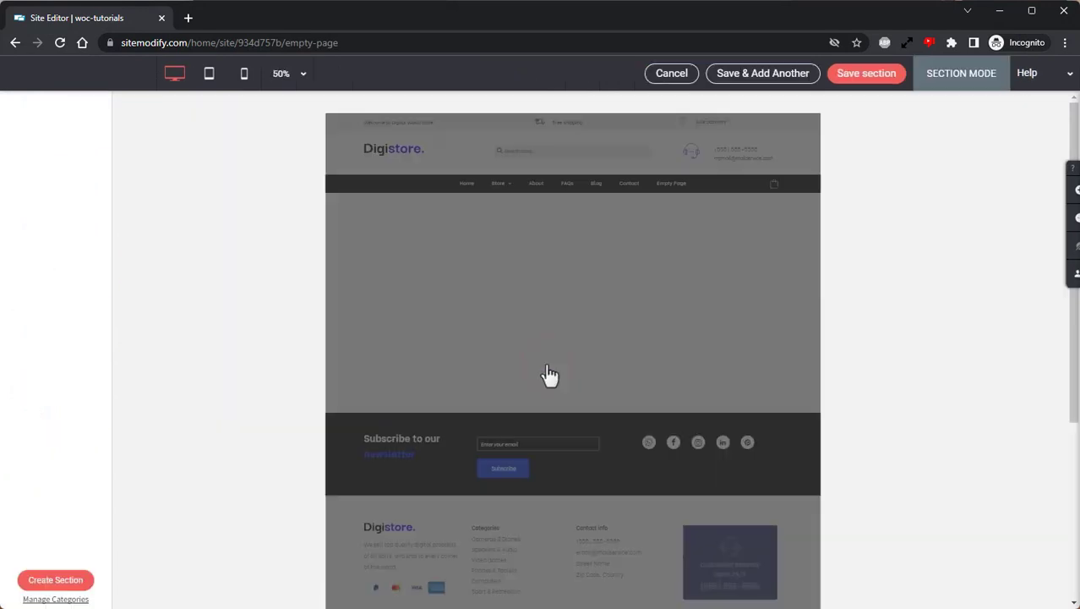
pyautogui.click(83, 552)
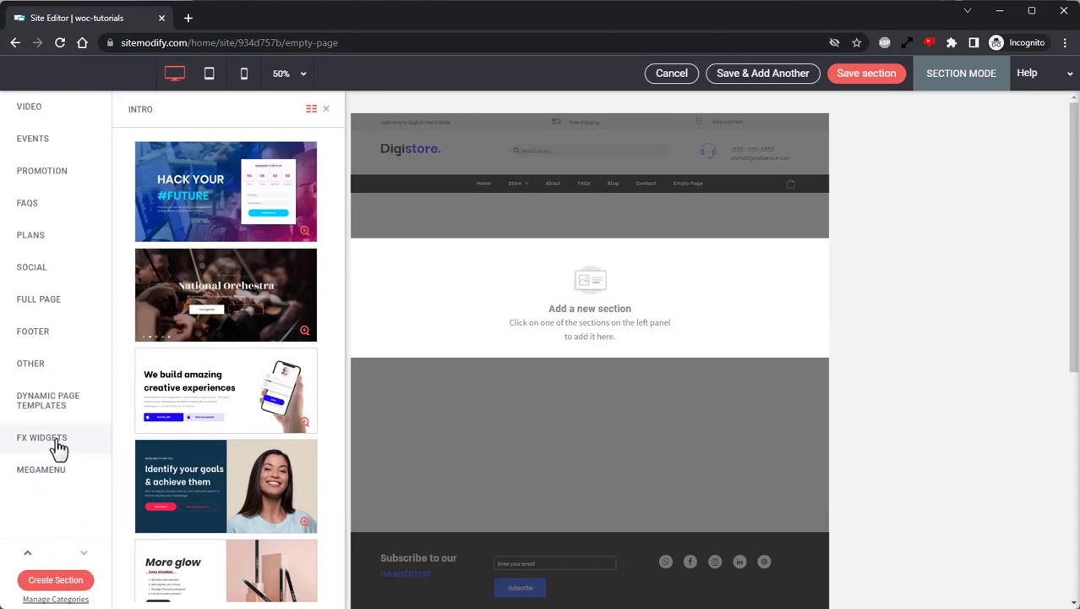
pyautogui.click(56, 439)
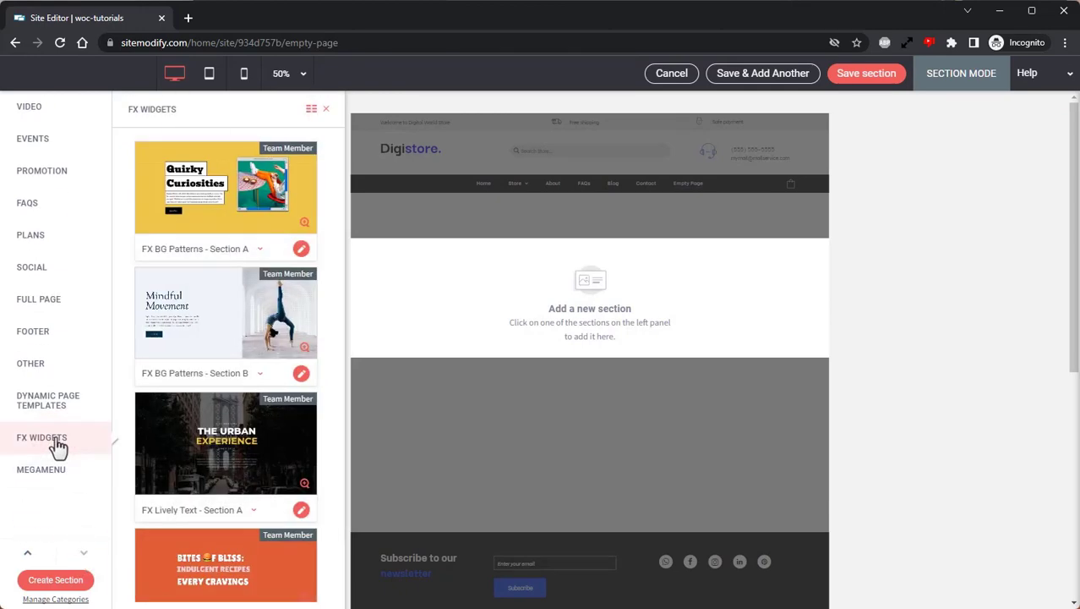
pyautogui.click(226, 188)
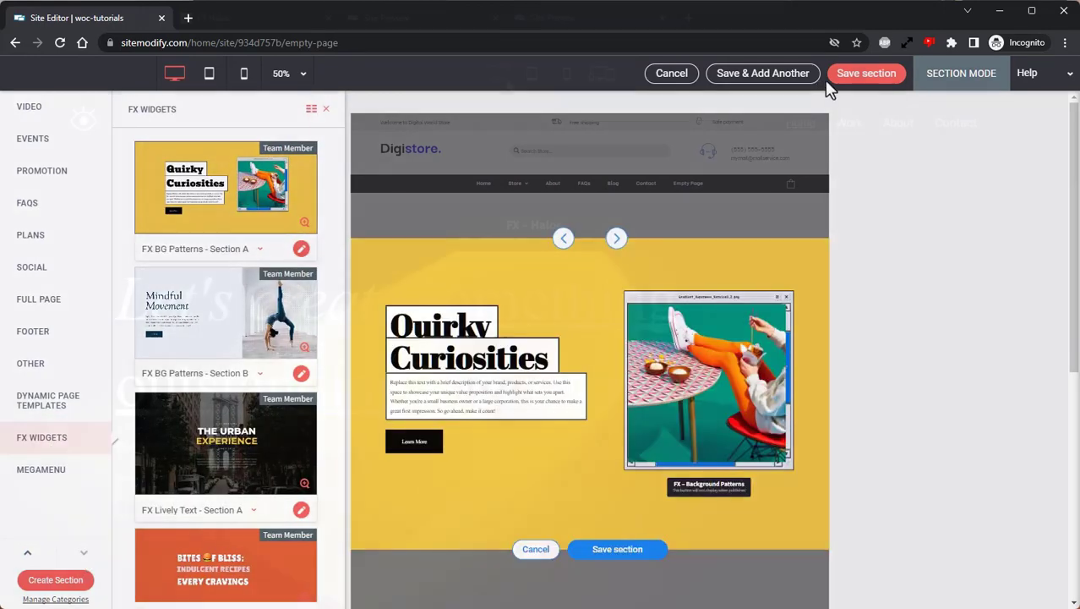